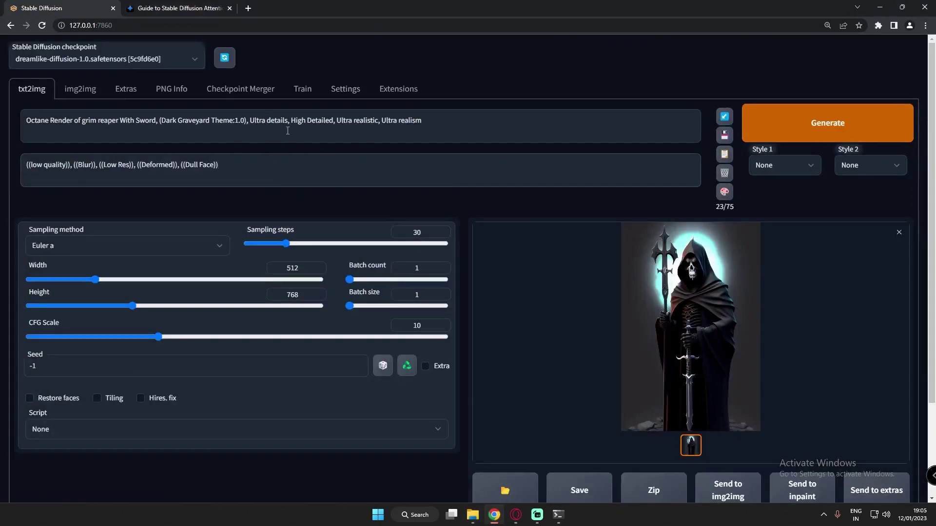
# - Switch to the attention guide and highlight the () and [] emphasis symbols in its intro
pyautogui.click(246, 122)
pyautogui.moveTo(213, 167); pyautogui.dragTo(183, 166)
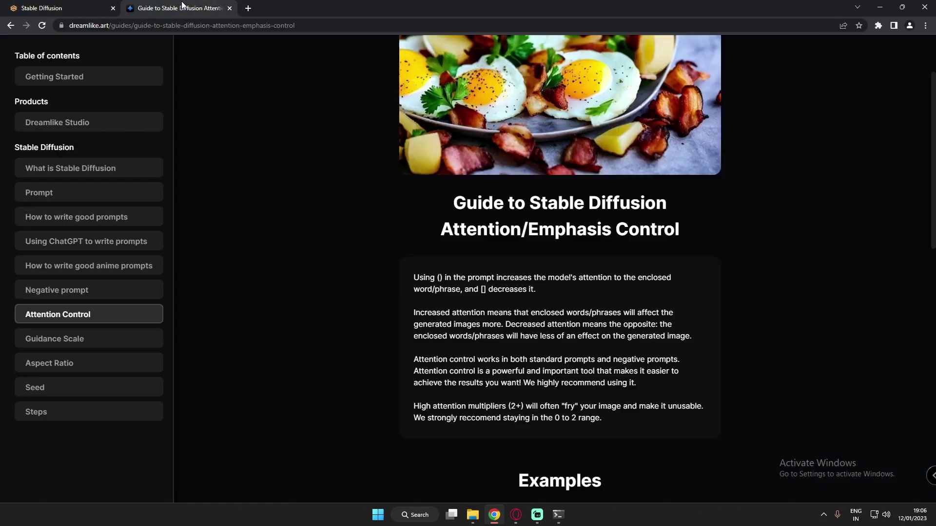
pyautogui.click(159, 12)
pyautogui.doubleClick(438, 278)
pyautogui.doubleClick(483, 289)
pyautogui.doubleClick(438, 279)
# - Scroll to the cheat sheet and highlight the [word or phrase] brackets and :1.5 weight syntax
pyautogui.scroll(-9, 550, 294)
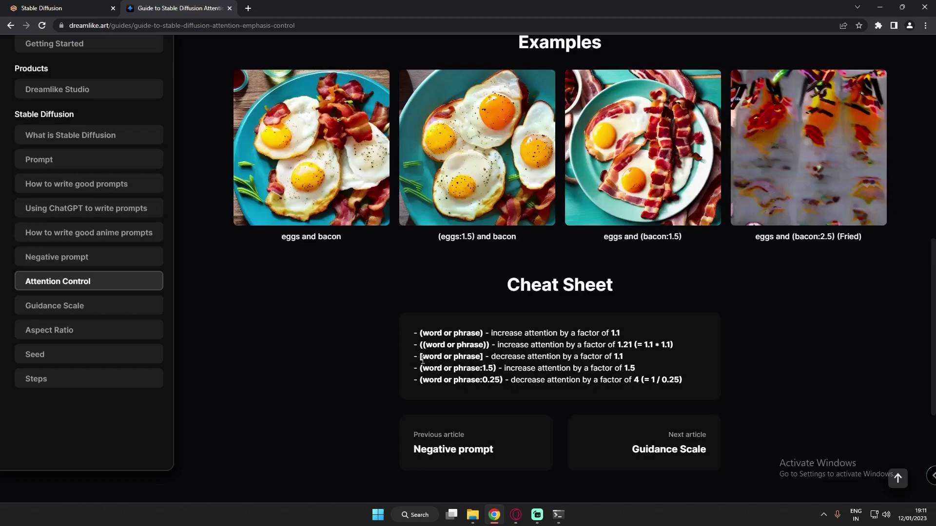
pyautogui.moveTo(423, 360); pyautogui.dragTo(419, 359)
pyautogui.moveTo(484, 359); pyautogui.dragTo(480, 359)
pyautogui.moveTo(423, 369); pyautogui.dragTo(485, 368)
pyautogui.click(486, 371)
pyautogui.moveTo(481, 371); pyautogui.dragTo(494, 371)
pyautogui.doubleClick(631, 369)
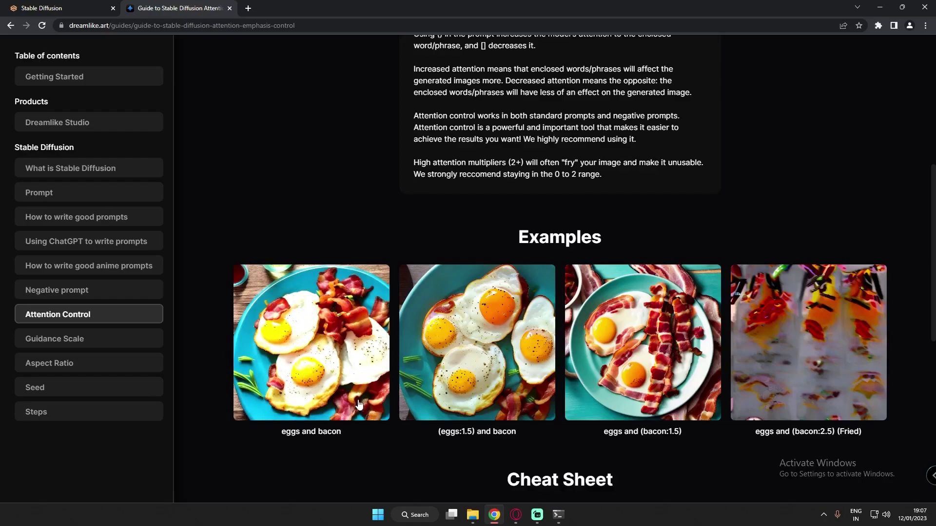
pyautogui.scroll(-2, 475, 433)
pyautogui.scroll(2, 474, 433)
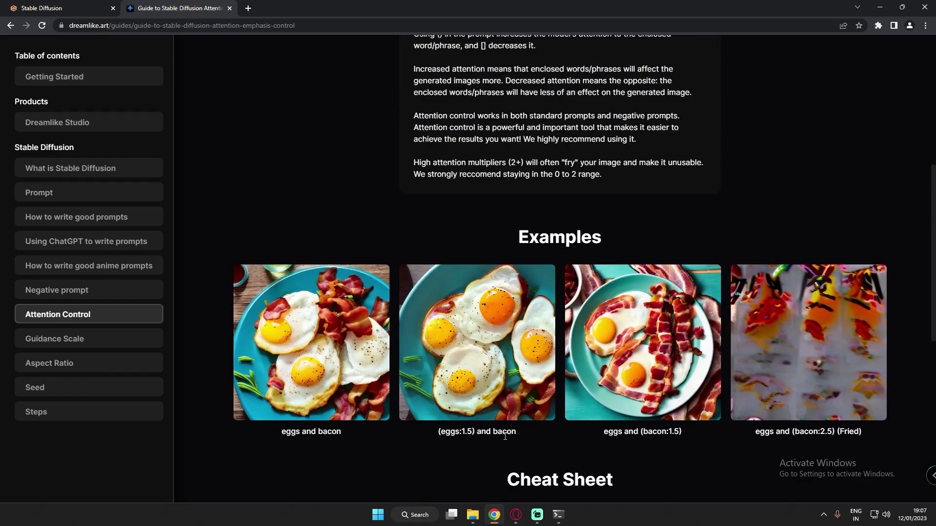
pyautogui.moveTo(441, 433); pyautogui.dragTo(466, 433)
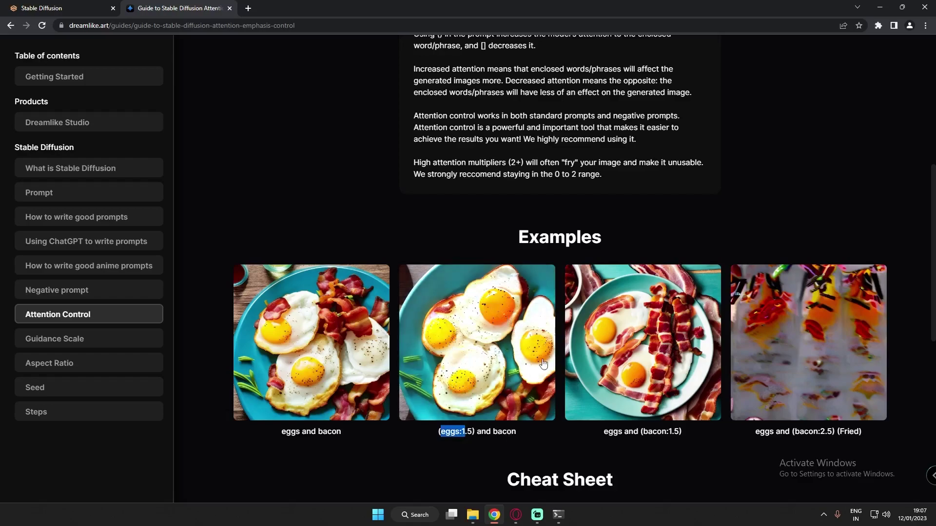
pyautogui.scroll(-1, 527, 360)
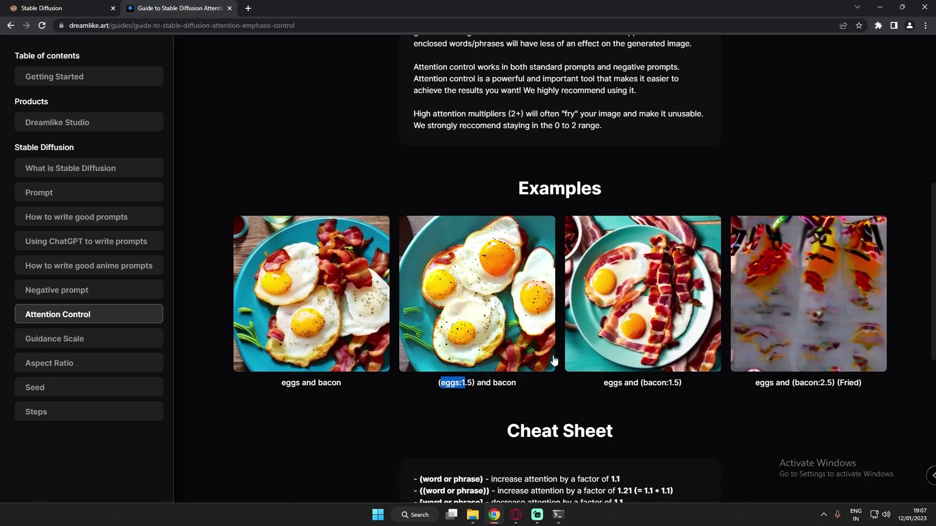
pyautogui.click(622, 387)
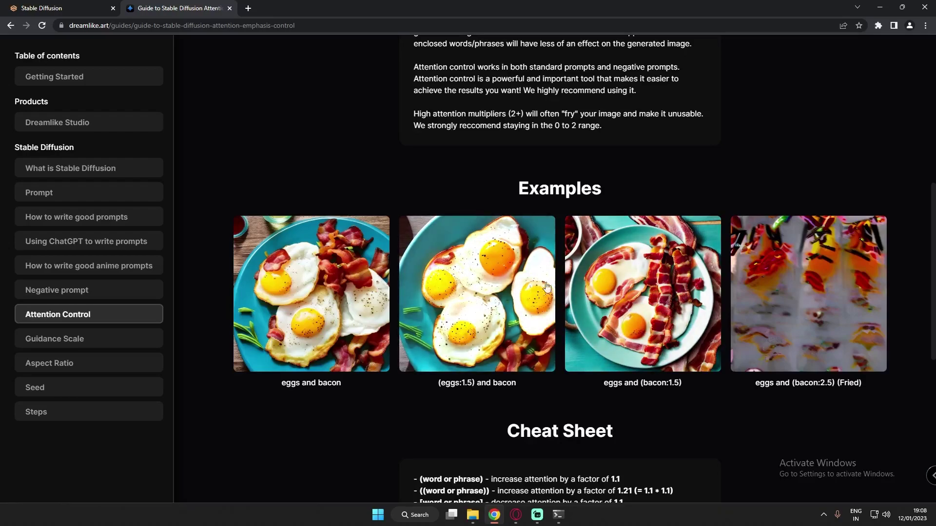
pyautogui.moveTo(438, 383); pyautogui.dragTo(477, 386)
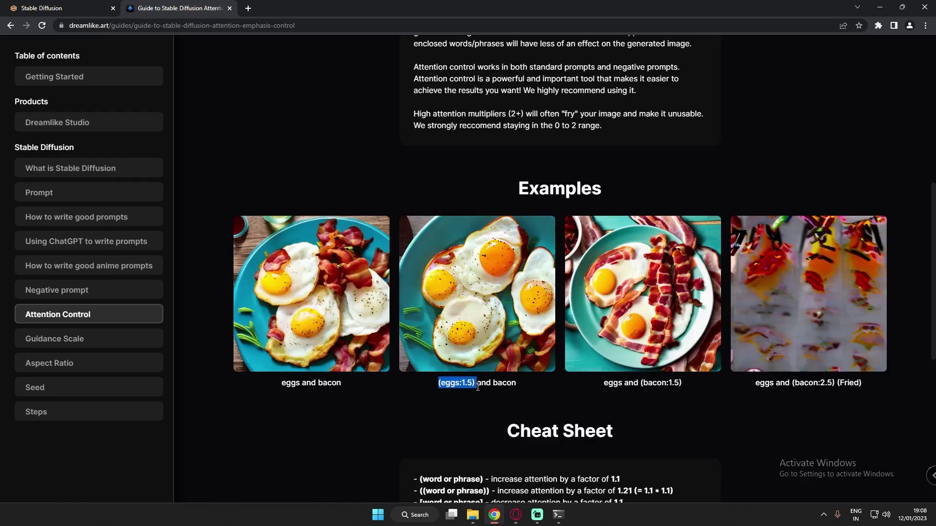
pyautogui.click(782, 394)
pyautogui.scroll(1, 716, 384)
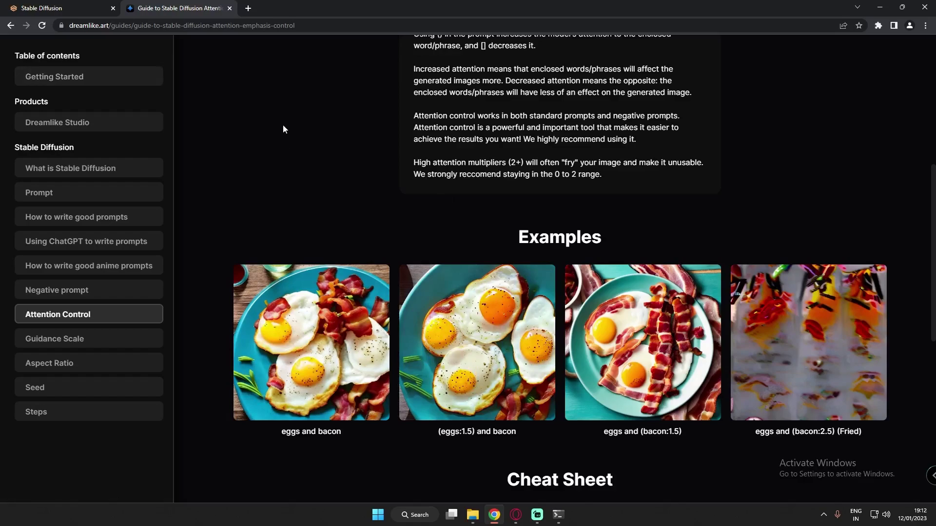
pyautogui.click(47, 6)
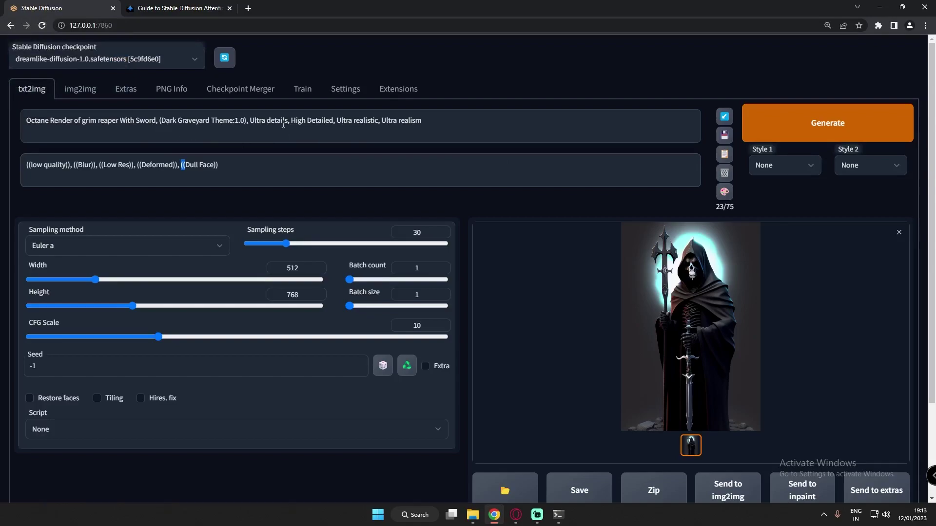
# - Delete the opening parenthesis and ':1.0)' weight around Dark Graveyard Theme in the prompt
pyautogui.click(247, 122)
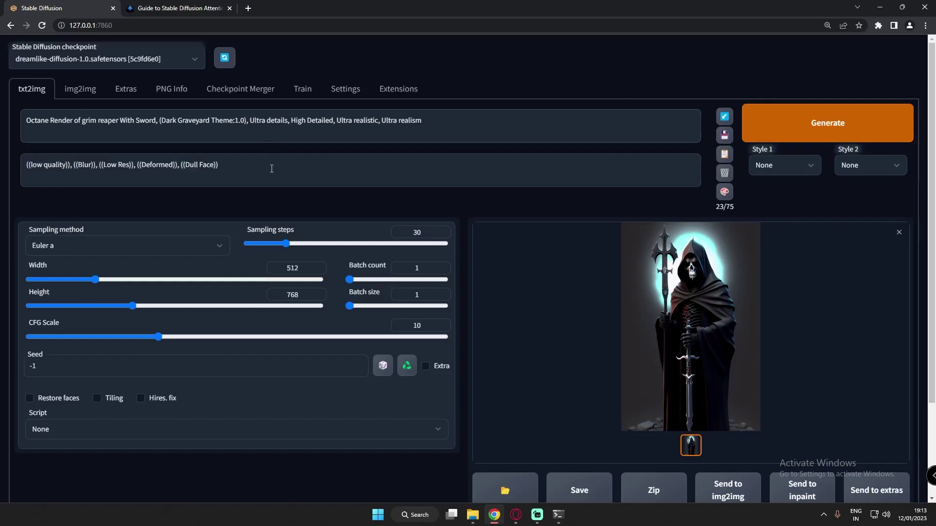
pyautogui.press('BackSpace')
pyautogui.press('BackSpace')
pyautogui.press('BackSpace')
pyautogui.press('BackSpace')
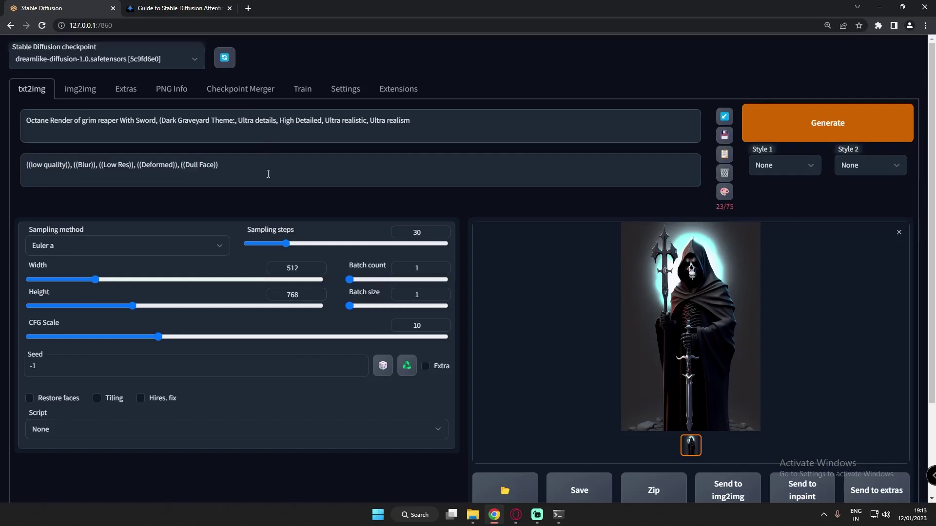
pyautogui.press('BackSpace')
pyautogui.click(161, 121)
pyautogui.press('BackSpace')
pyautogui.click(61, 120)
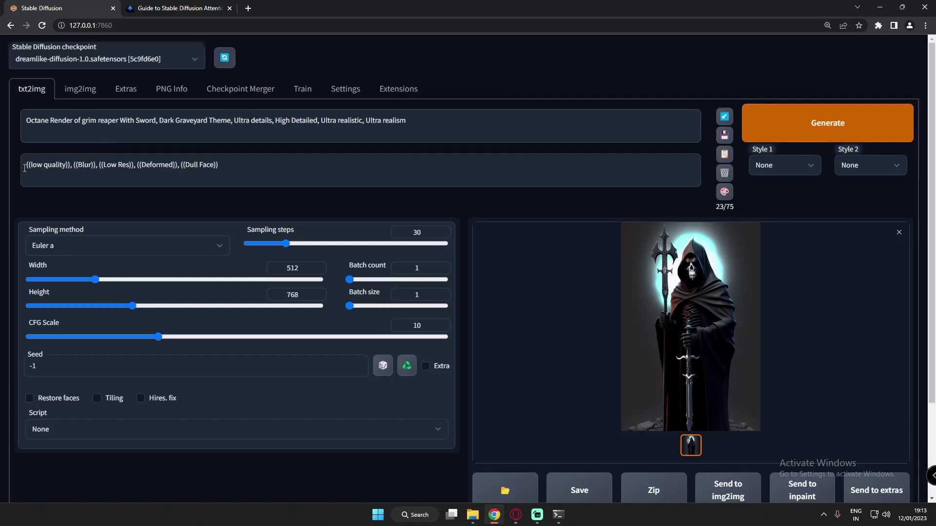
# - Review the negative prompt, then generate an image from the unweighted prompt
pyautogui.moveTo(24, 168); pyautogui.dragTo(240, 169)
pyautogui.click(109, 141)
pyautogui.click(809, 131)
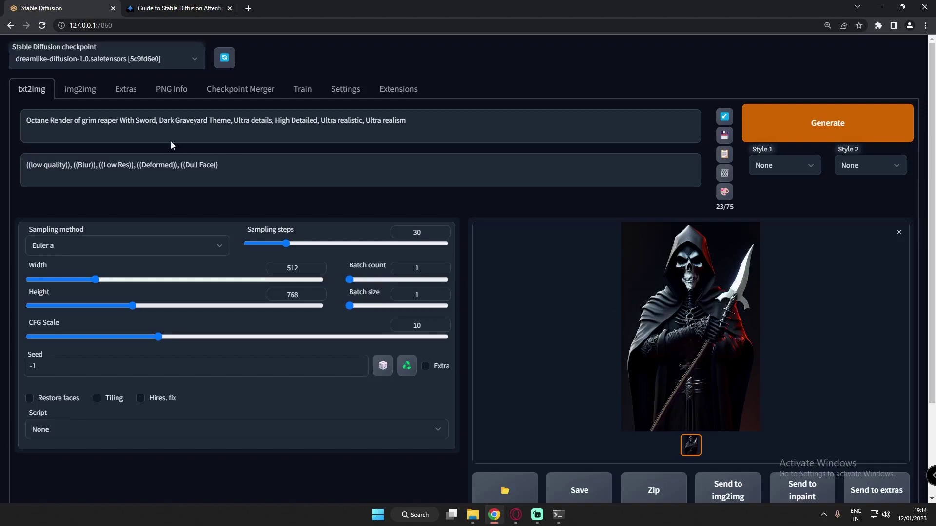
# - Highlight 'Dark Graveyard Theme' and regenerate the reaper image with Ctrl+Enter
pyautogui.moveTo(160, 121); pyautogui.dragTo(231, 122)
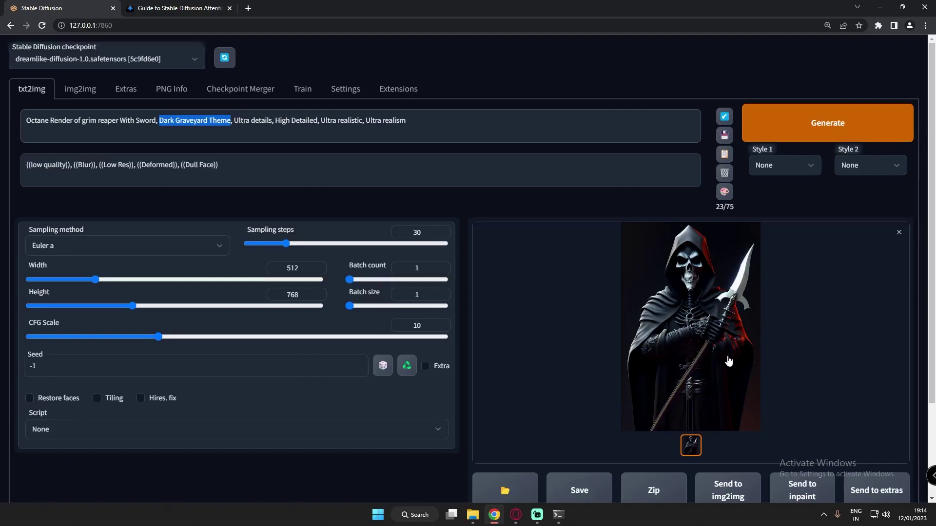
pyautogui.hotkey('ctrl', 'Return')
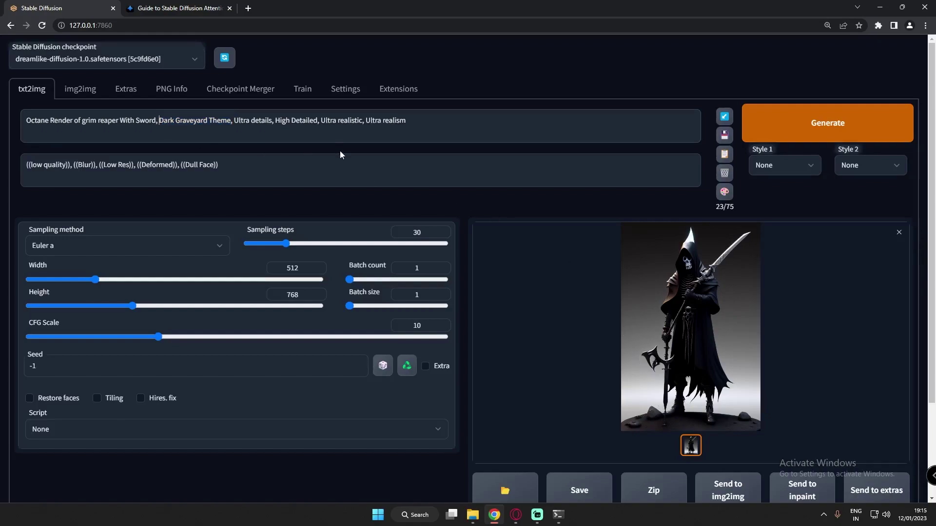
# - Render with '(Dark Graveyard Theme)', then add a second pair of parentheses around it
pyautogui.write('(')
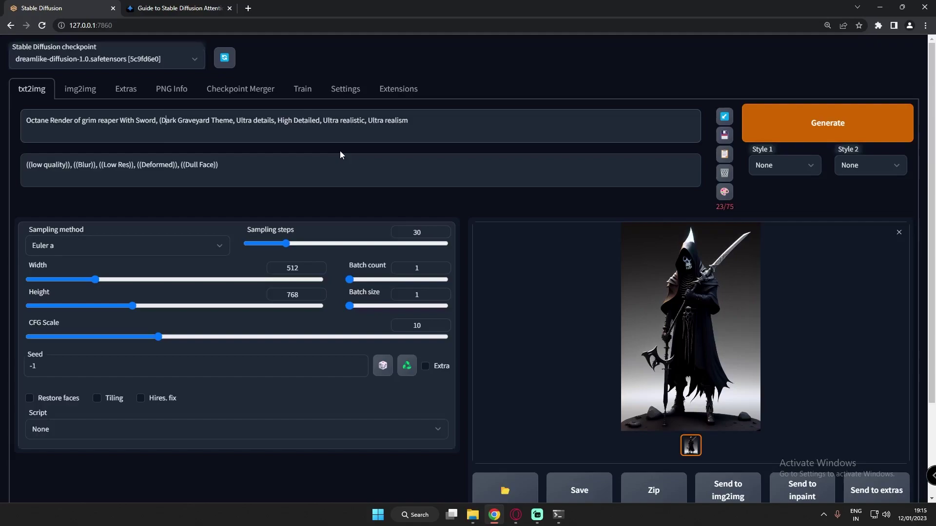
pyautogui.press('Right')
pyautogui.press('Right')
pyautogui.write(')')
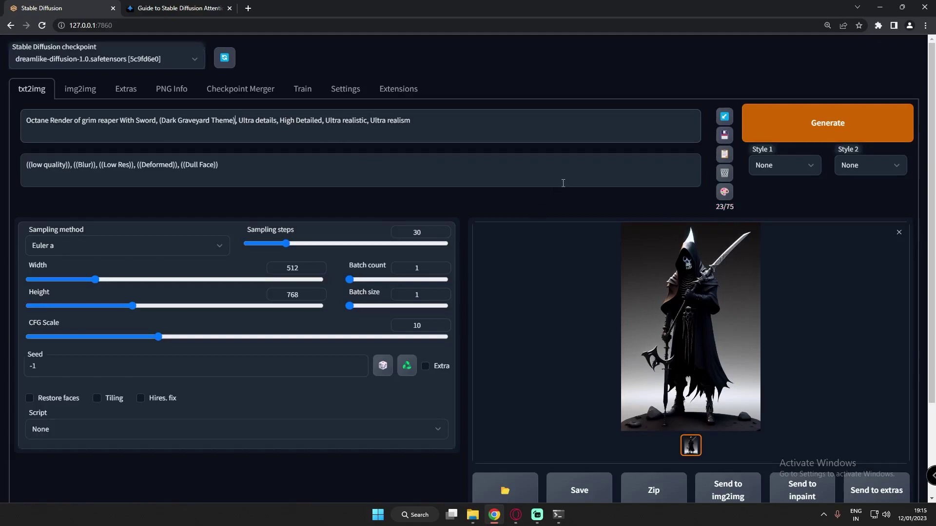
pyautogui.hotkey('ctrl', 'Return')
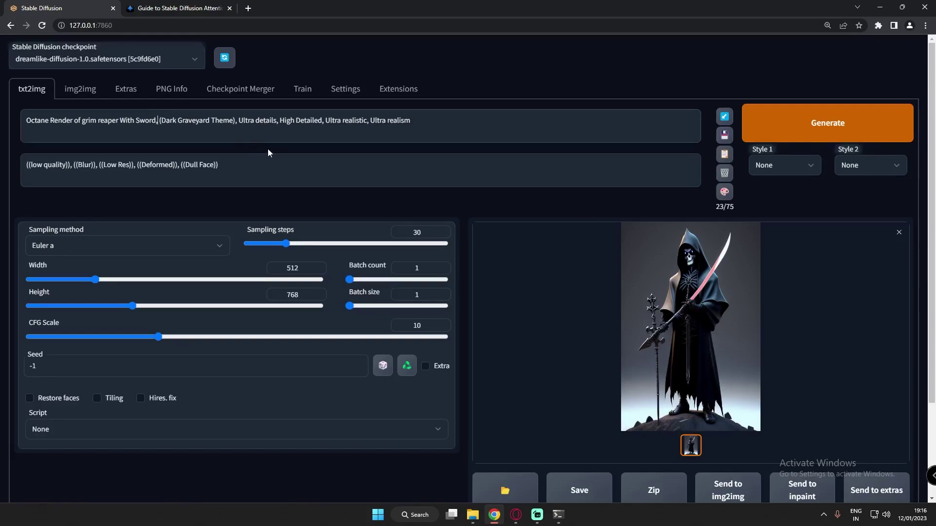
pyautogui.write('(')
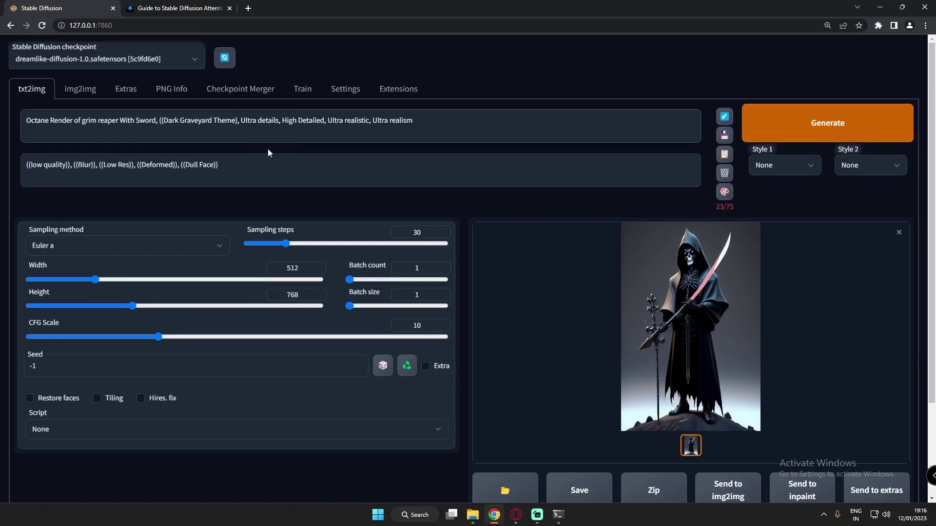
pyautogui.write(')')
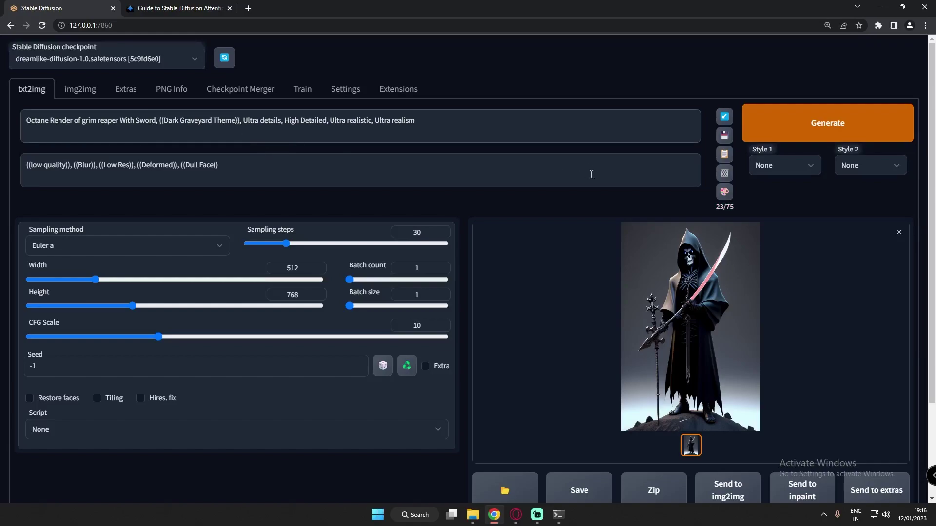
# - Generate a reaper image using the '((Dark Graveyard Theme))' emphasis
pyautogui.hotkey('ctrl', 'Return')
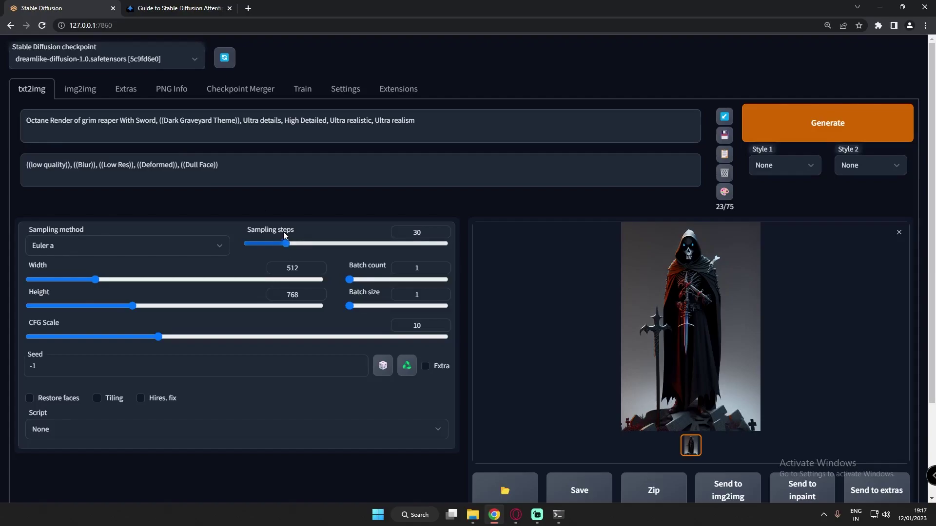
# - After checking the guide, add ':1.5' after Theme inside the double parentheses and render
pyautogui.click(180, 9)
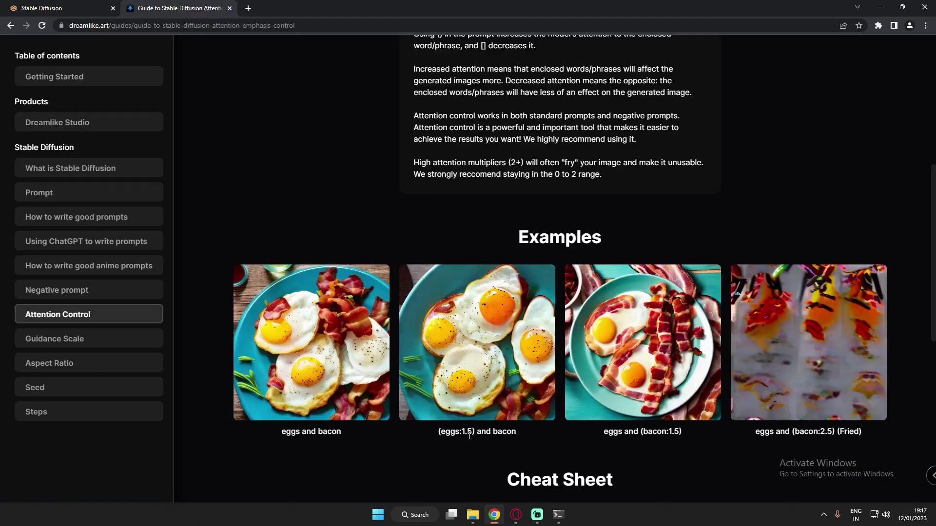
pyautogui.click(85, 9)
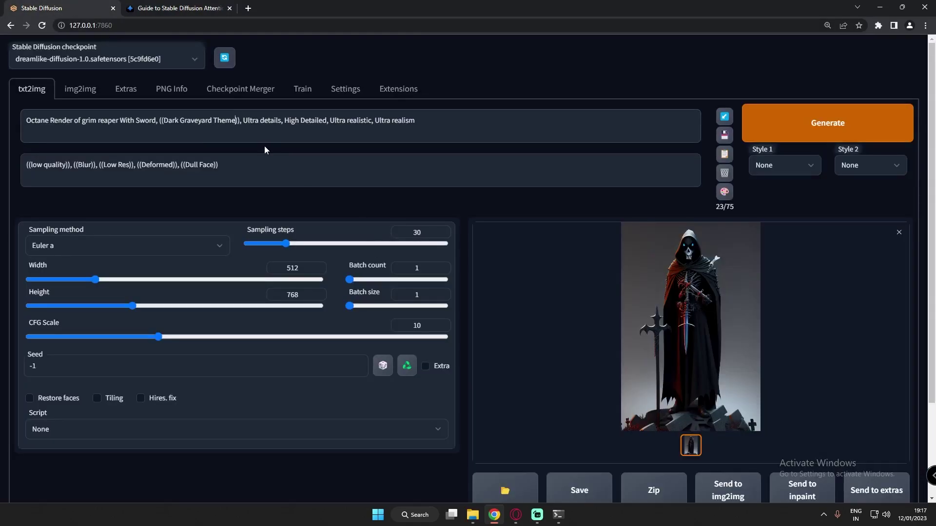
pyautogui.write(':')
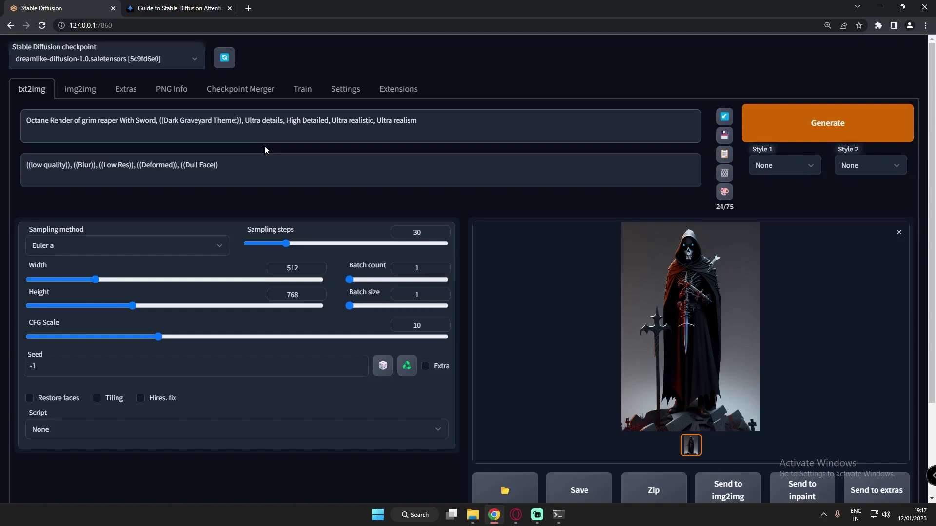
pyautogui.write('1.5')
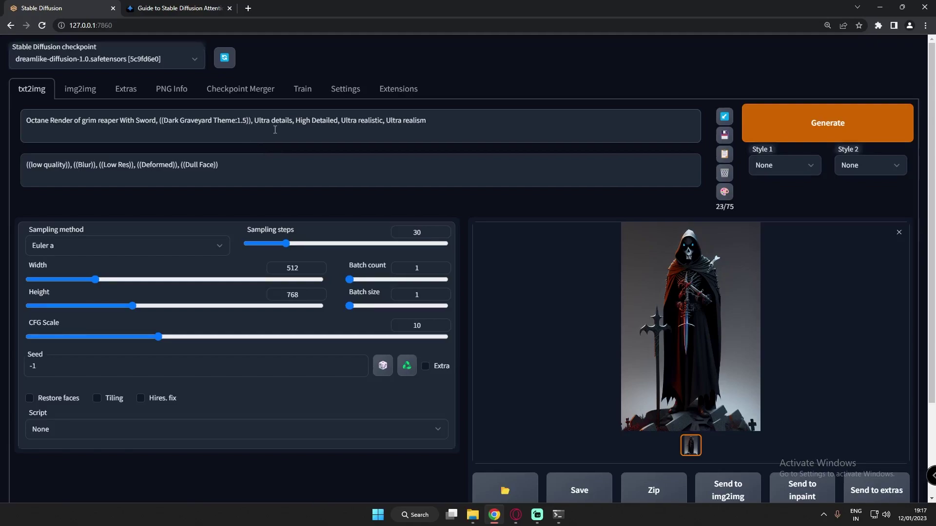
pyautogui.hotkey('ctrl', 'Return')
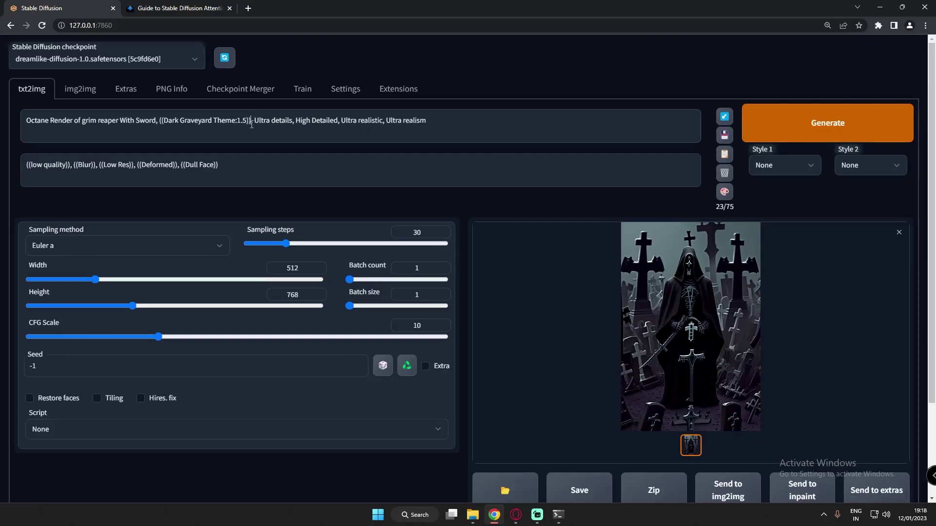
# - Reduce the prompt to '(Dark Graveyard Theme:1.5)' and generate a new image
pyautogui.hotkey('ctrl', 'z')
pyautogui.hotkey('ctrl', 'z')
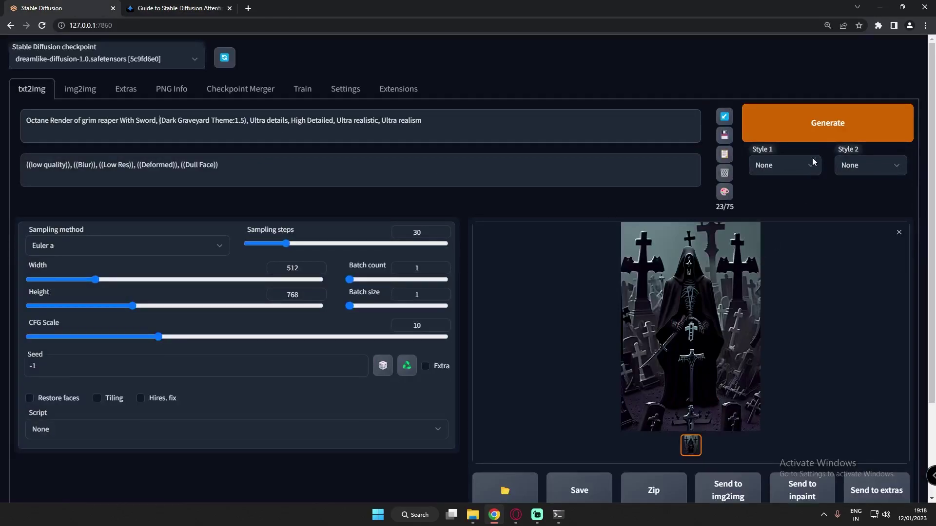
pyautogui.click(813, 130)
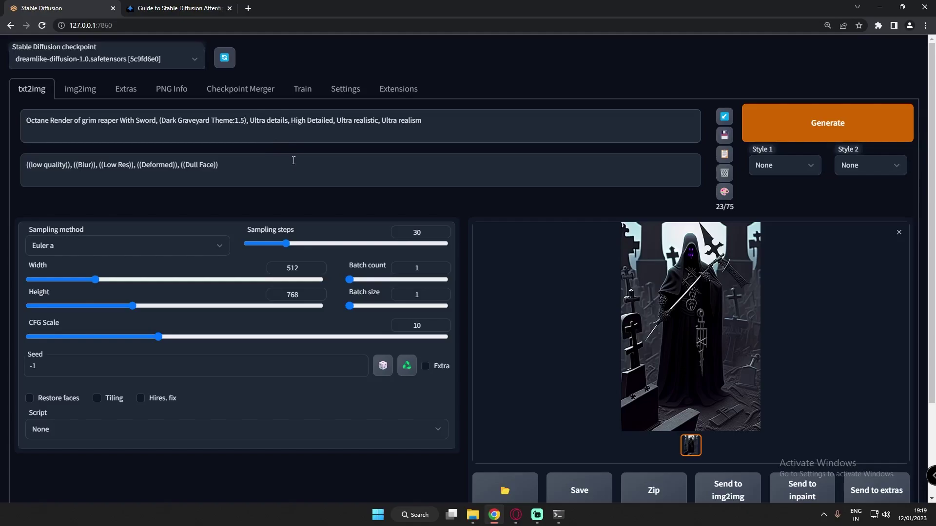
# - Change the weight to 1.2, giving '(Dark Graveyard Theme:1.2)', and generate
pyautogui.press('BackSpace')
pyautogui.write('2')
pyautogui.click(787, 129)
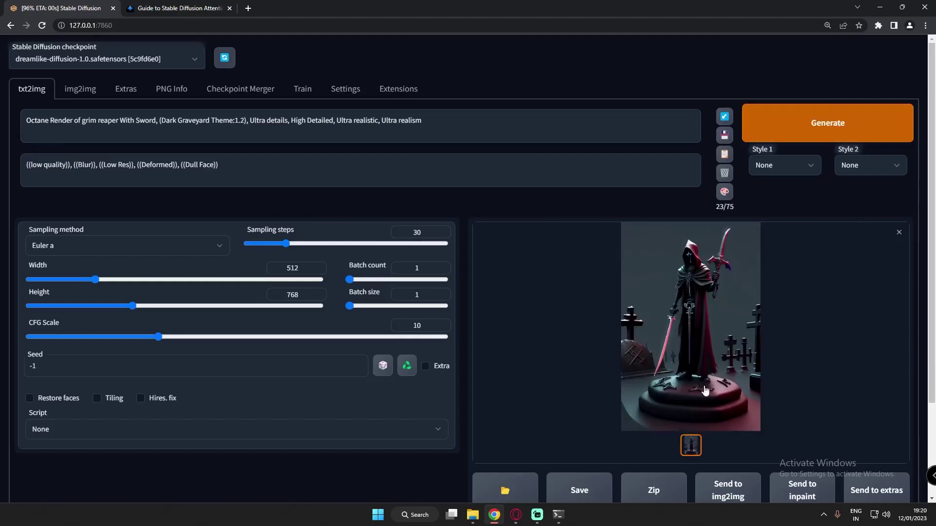